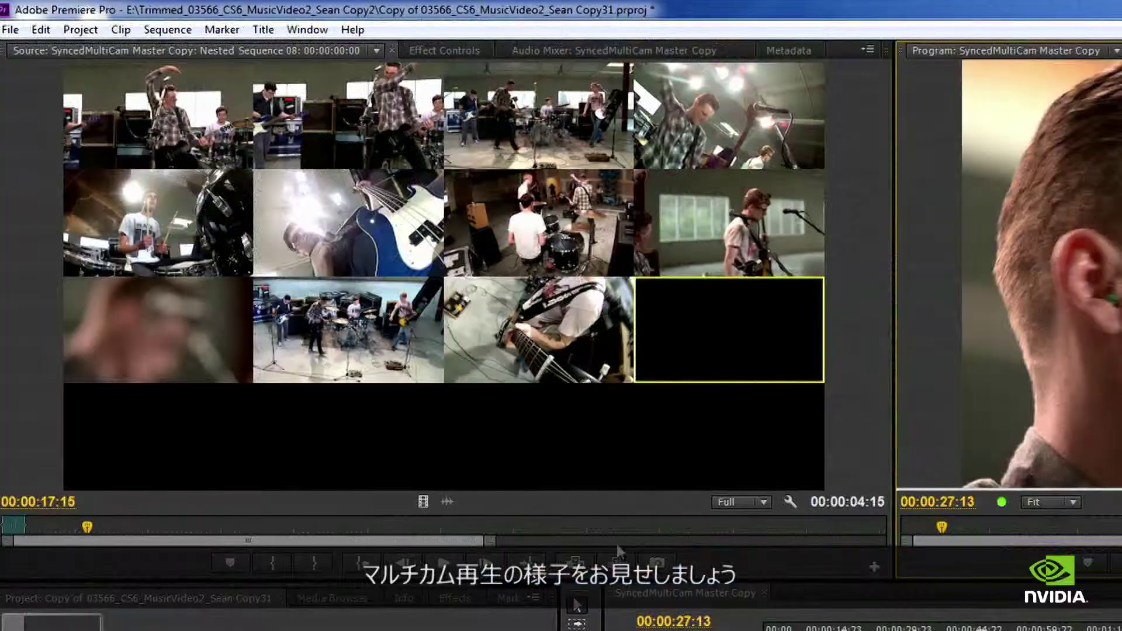
# - Play the 11-angle multicam source and scrub it to 00:00:22:16 with GPU playback
pyautogui.click(577, 605)
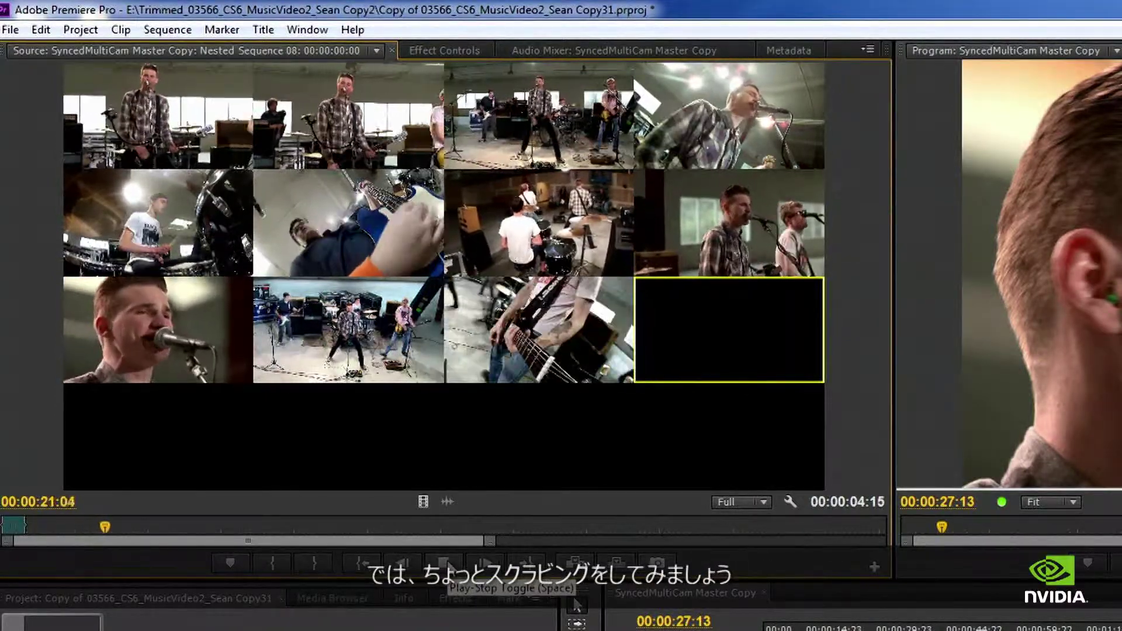
pyautogui.moveTo(114, 530)
pyautogui.mouseDown()
pyautogui.moveTo(105, 524)
pyautogui.moveTo(135, 527)
pyautogui.moveTo(88, 525)
pyautogui.moveTo(118, 524)
pyautogui.moveTo(101, 524)
pyautogui.mouseUp()
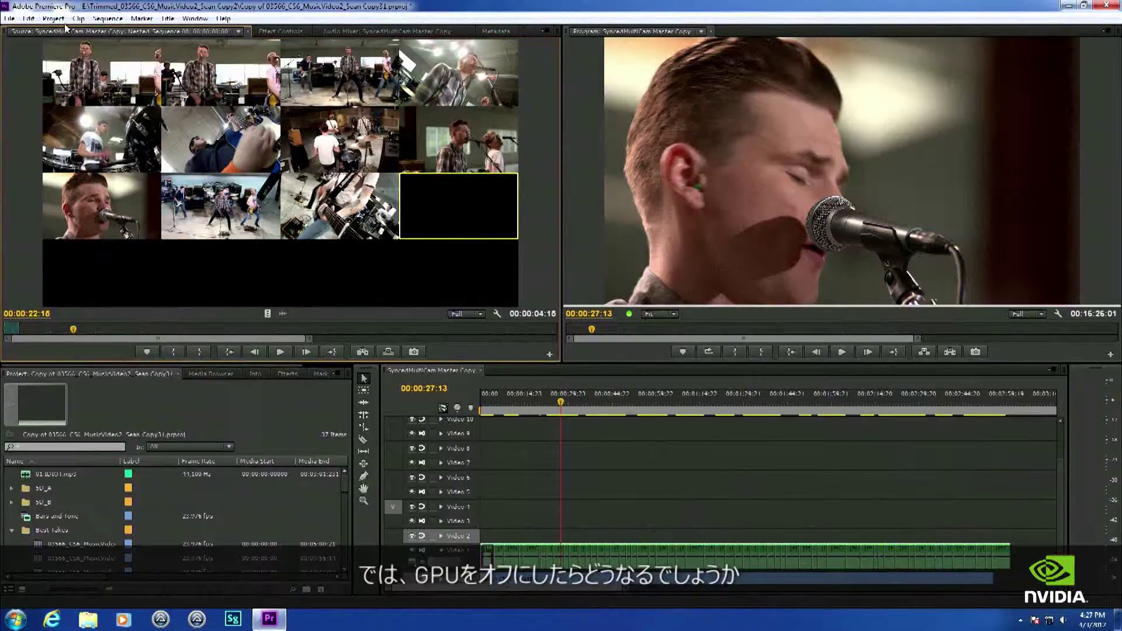
# - Set the project renderer to Mercury Playback Engine Software Only and delete existing previews
pyautogui.click(193, 34)
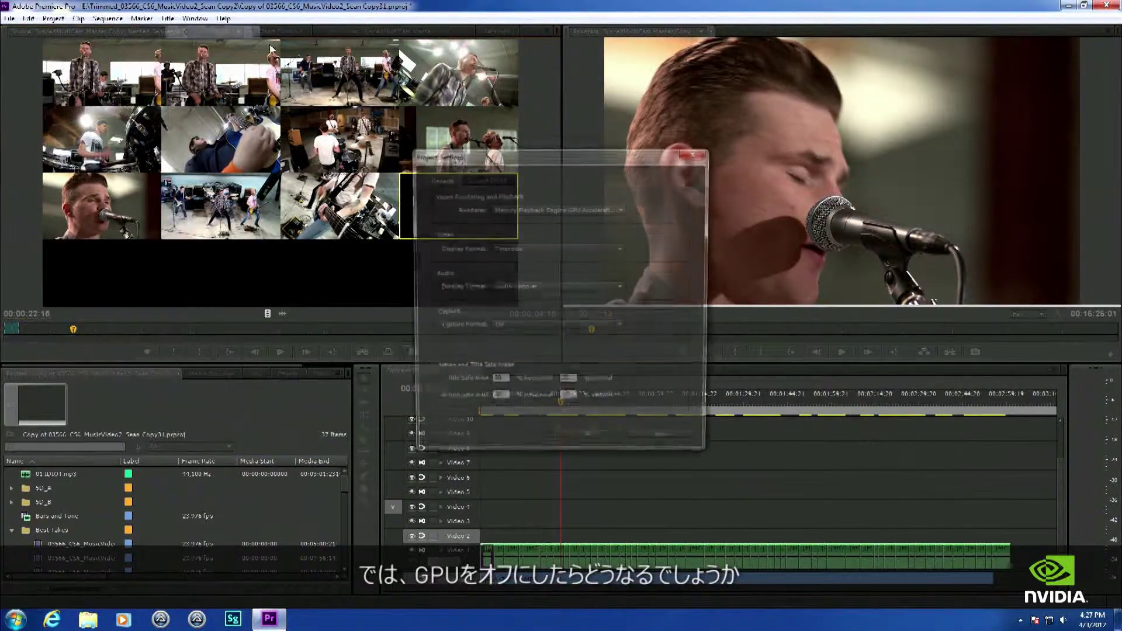
pyautogui.click(667, 130)
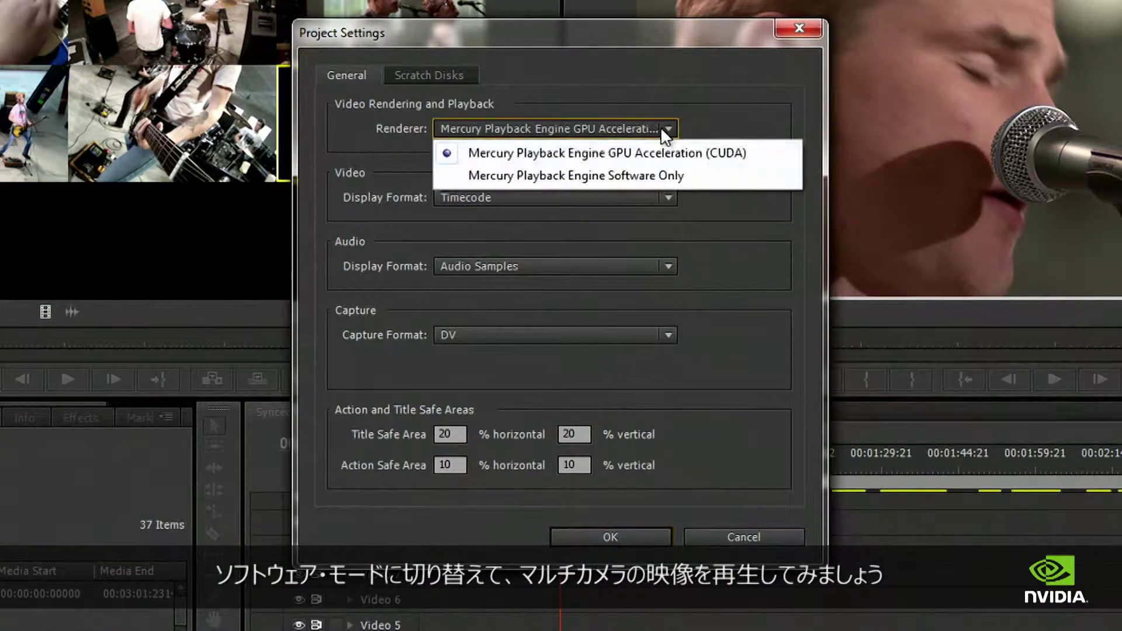
pyautogui.click(588, 177)
pyautogui.click(622, 535)
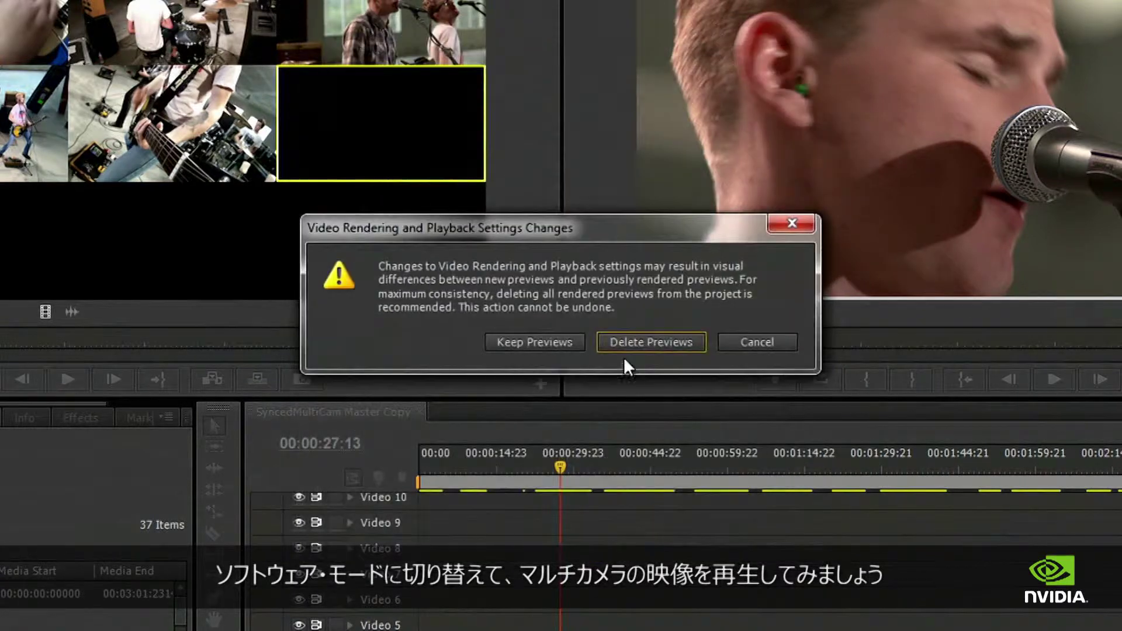
pyautogui.click(630, 339)
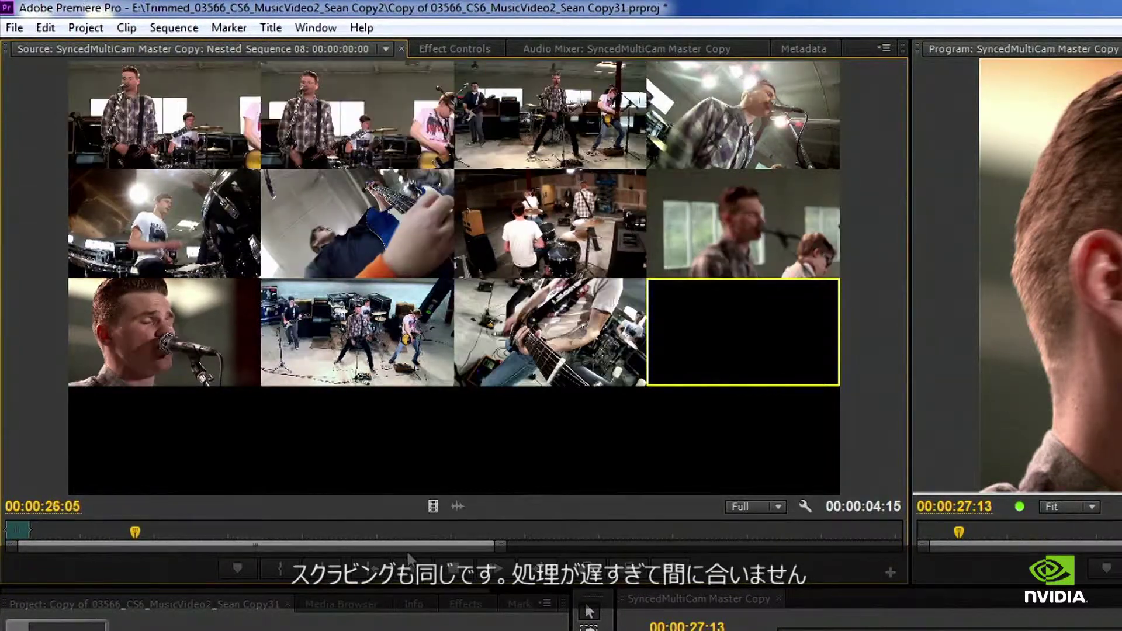
# - Scrub the multicam angles back and forth, then play them under software-only rendering
pyautogui.moveTo(141, 529); pyautogui.dragTo(276, 533)
pyautogui.moveTo(116, 530); pyautogui.dragTo(92, 531)
pyautogui.click(458, 566)
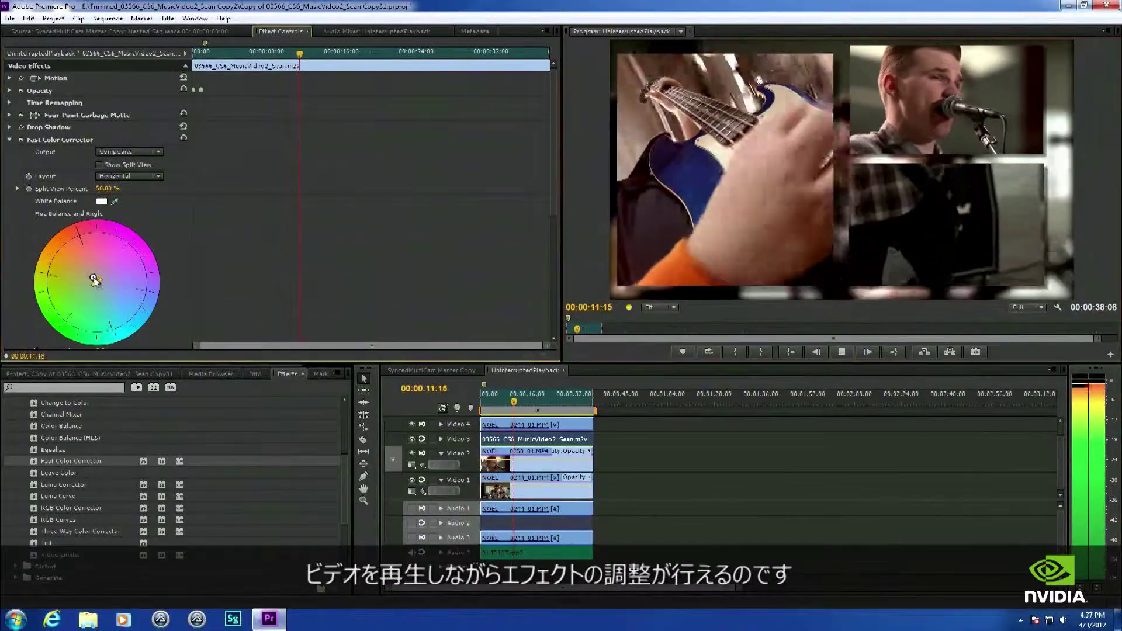
# - Push the guitar shot's Fast Color Corrector hue balance strongly toward orange during playback
pyautogui.moveTo(93, 281)
pyautogui.mouseDown()
pyautogui.moveTo(74, 259)
pyautogui.moveTo(93, 280)
pyautogui.mouseUp()
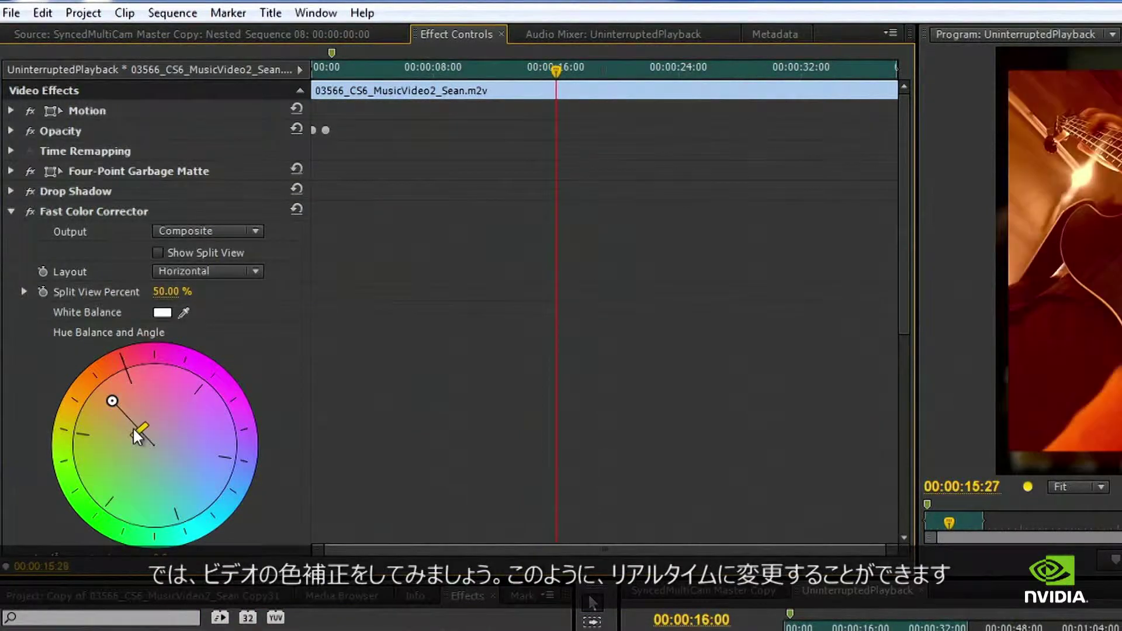
pyautogui.moveTo(133, 429); pyautogui.dragTo(141, 433)
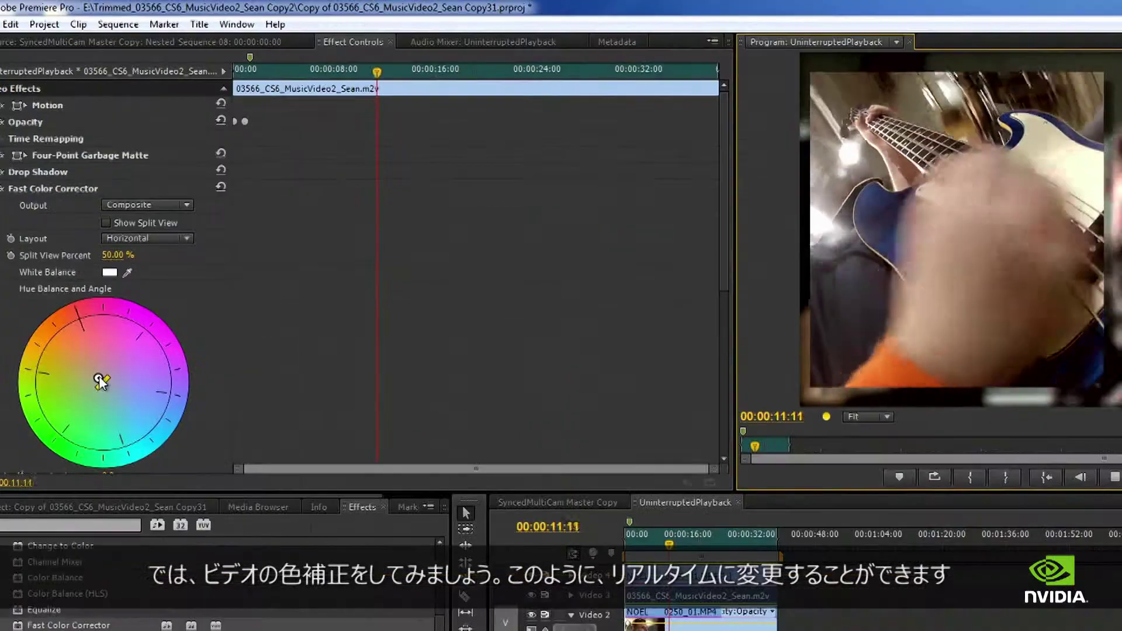
pyautogui.moveTo(101, 382)
pyautogui.mouseDown()
pyautogui.moveTo(68, 347)
pyautogui.moveTo(92, 381)
pyautogui.moveTo(48, 356)
pyautogui.moveTo(81, 375)
pyautogui.mouseUp()
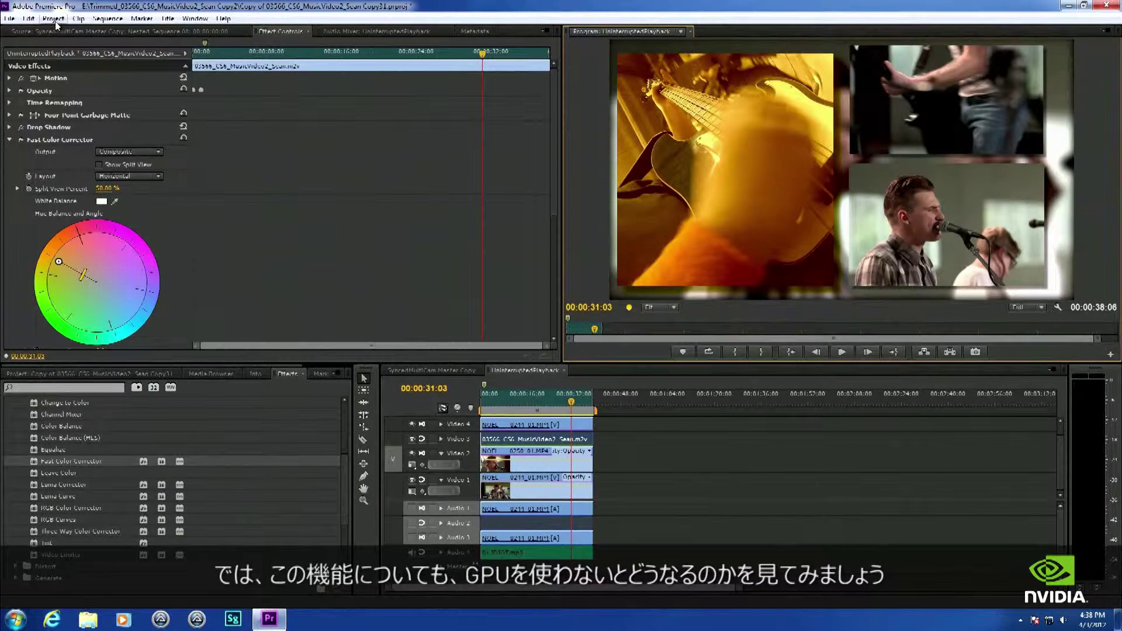
# - Change the Project Settings renderer back to Mercury Playback Engine Software Only
pyautogui.click(54, 19)
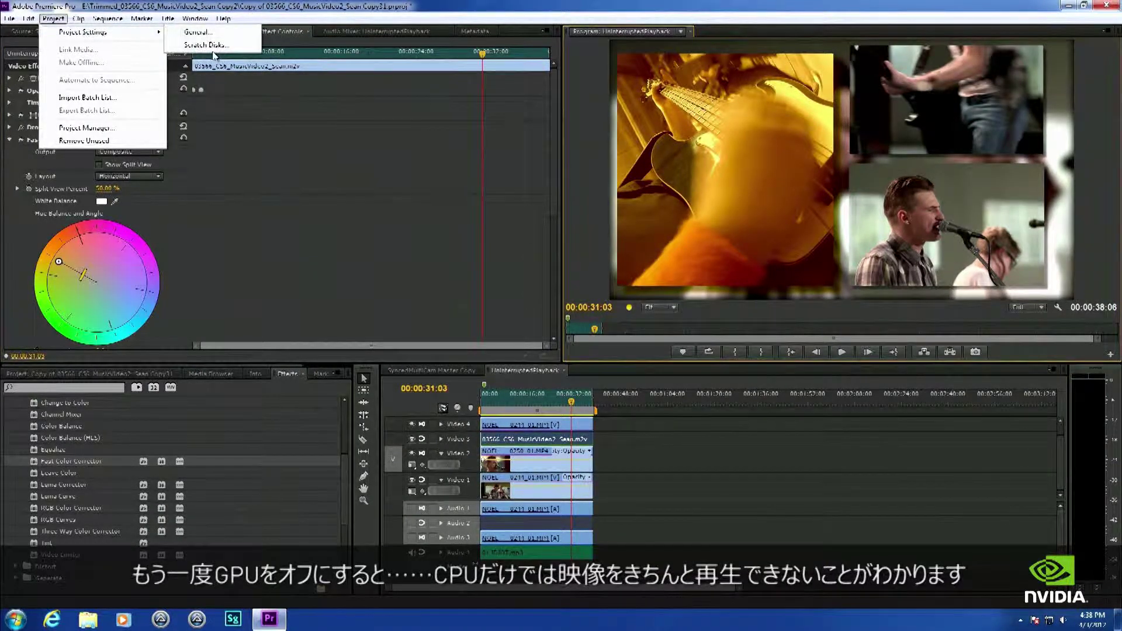
pyautogui.click(215, 33)
pyautogui.click(558, 212)
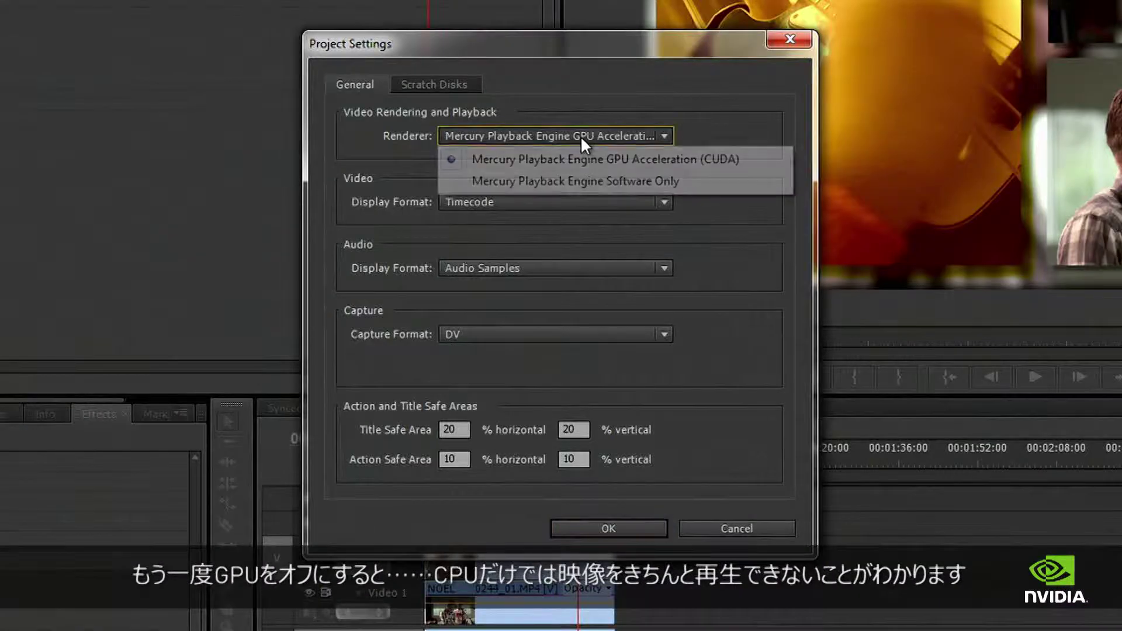
pyautogui.click(614, 183)
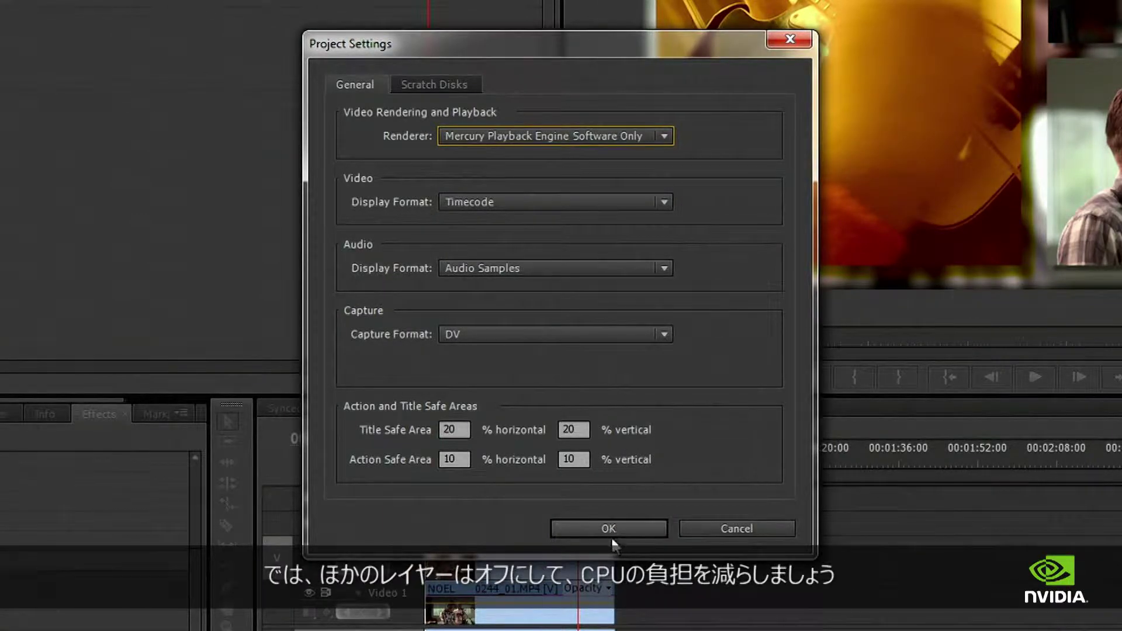
pyautogui.click(617, 527)
# - Delete previews and hide Video 4 and Video 1 outputs so only the guitar shot shows
pyautogui.click(643, 342)
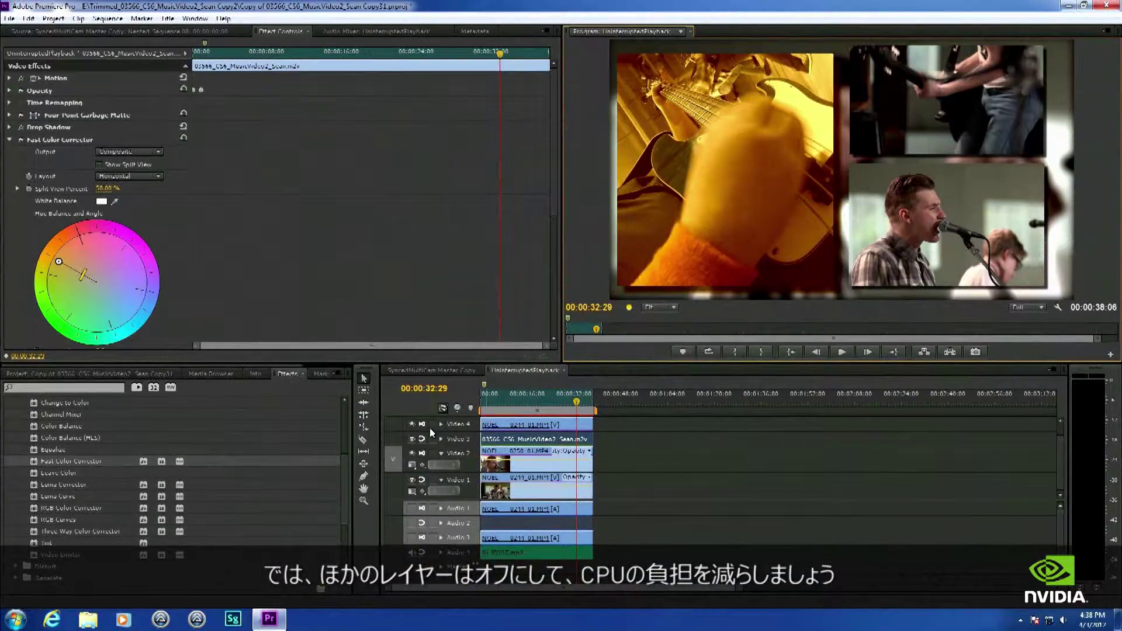
pyautogui.click(412, 424)
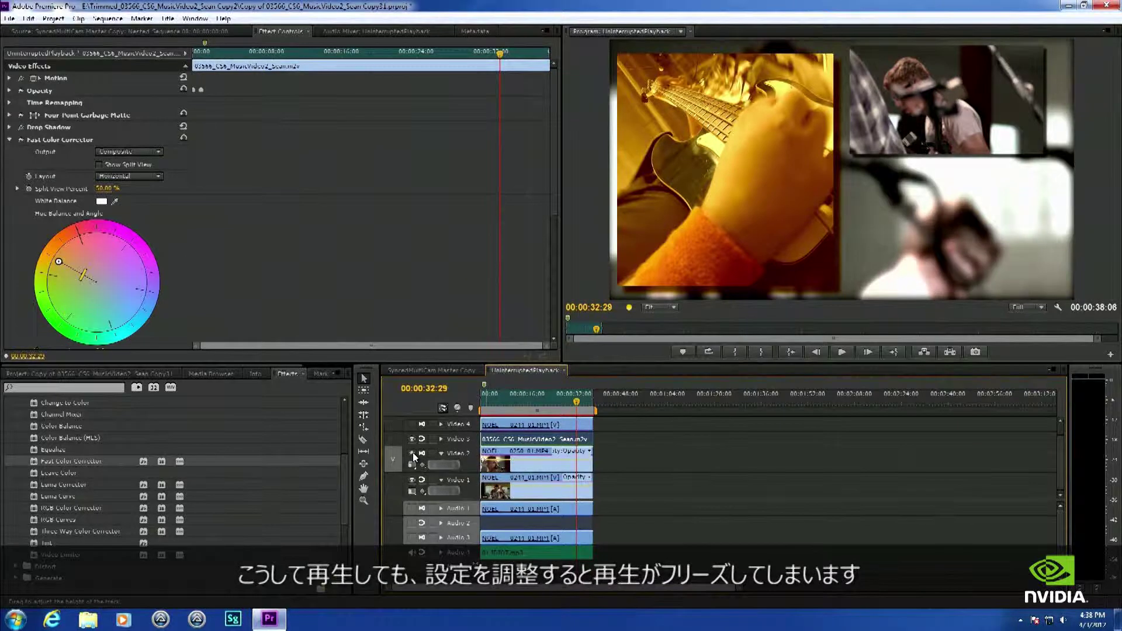
pyautogui.click(412, 481)
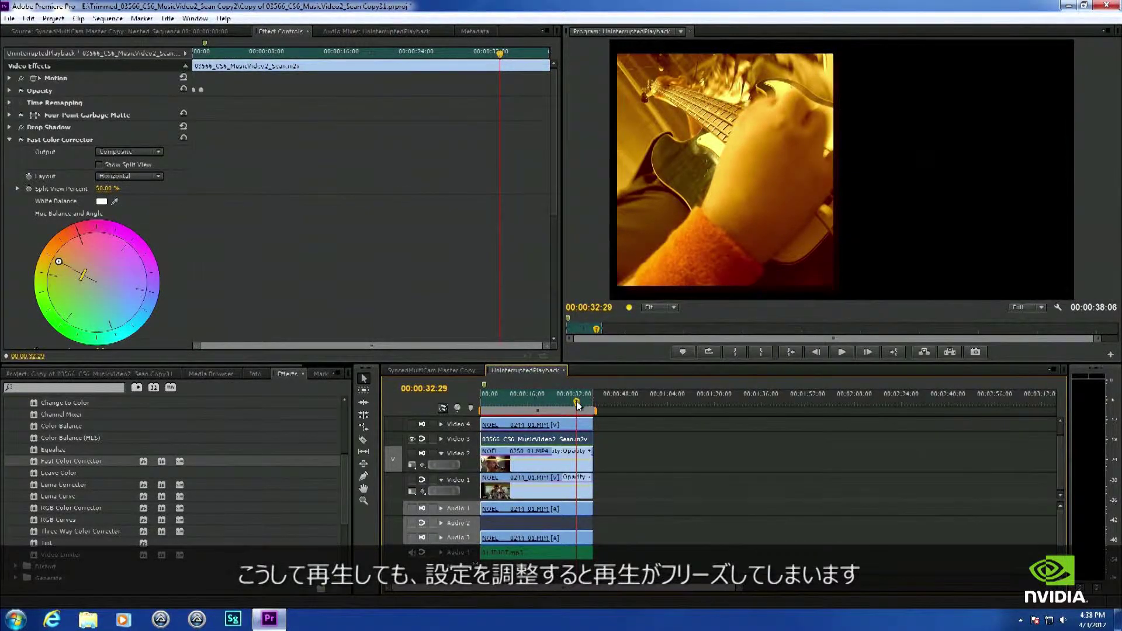
# - Rewind the sequence and adjust the guitar shot's hue balance tint while it plays
pyautogui.moveTo(577, 401); pyautogui.dragTo(501, 404)
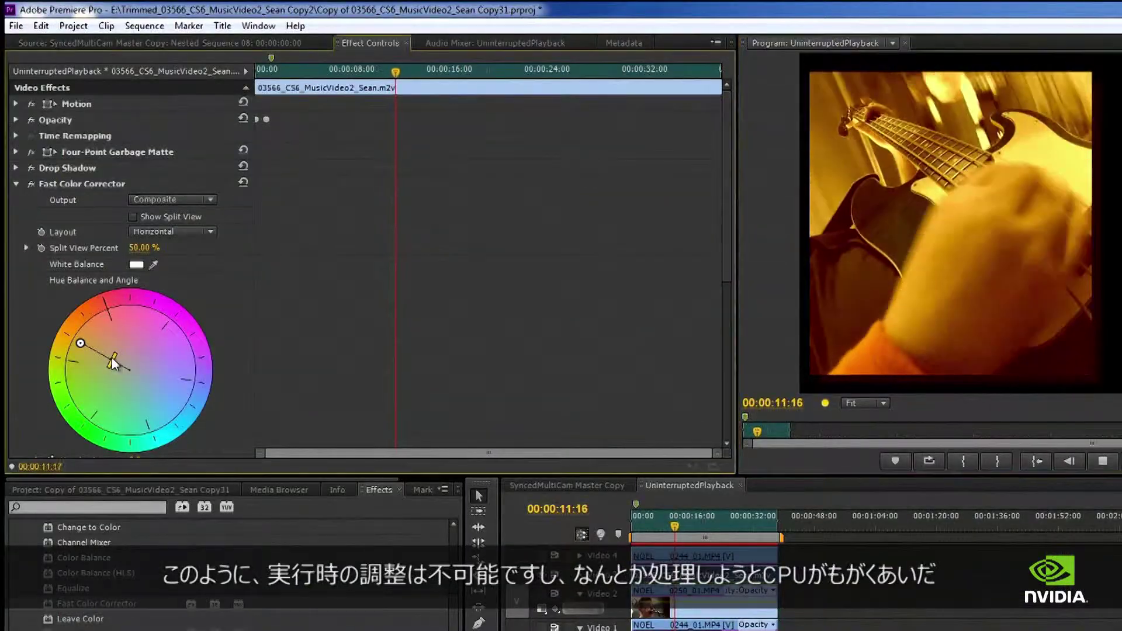
pyautogui.moveTo(97, 353); pyautogui.dragTo(89, 348)
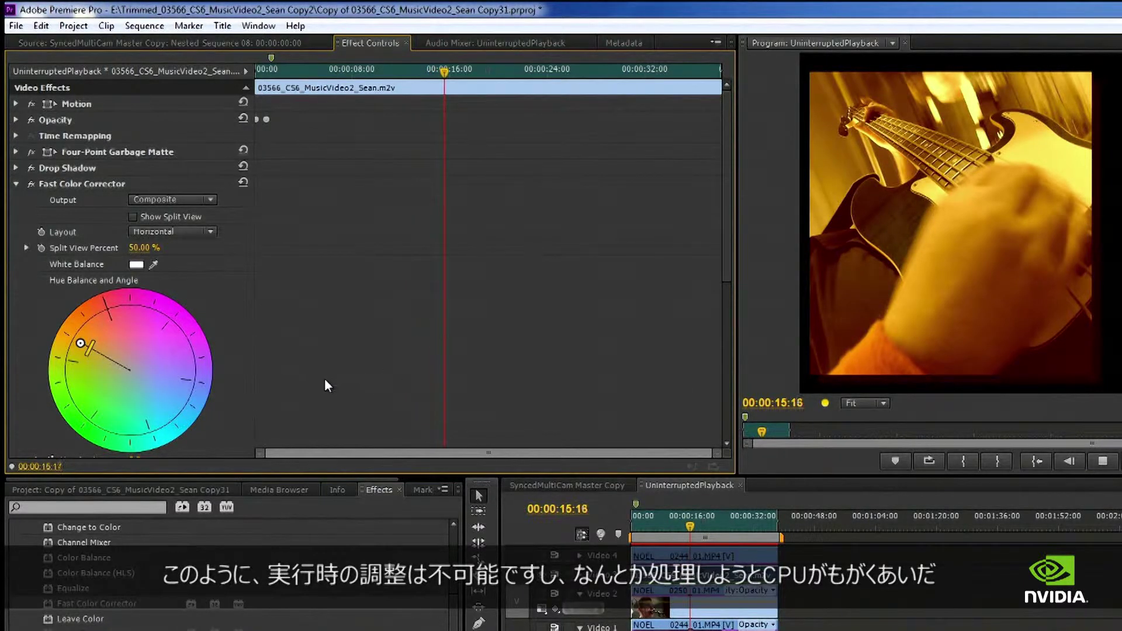
pyautogui.moveTo(94, 353); pyautogui.dragTo(90, 346)
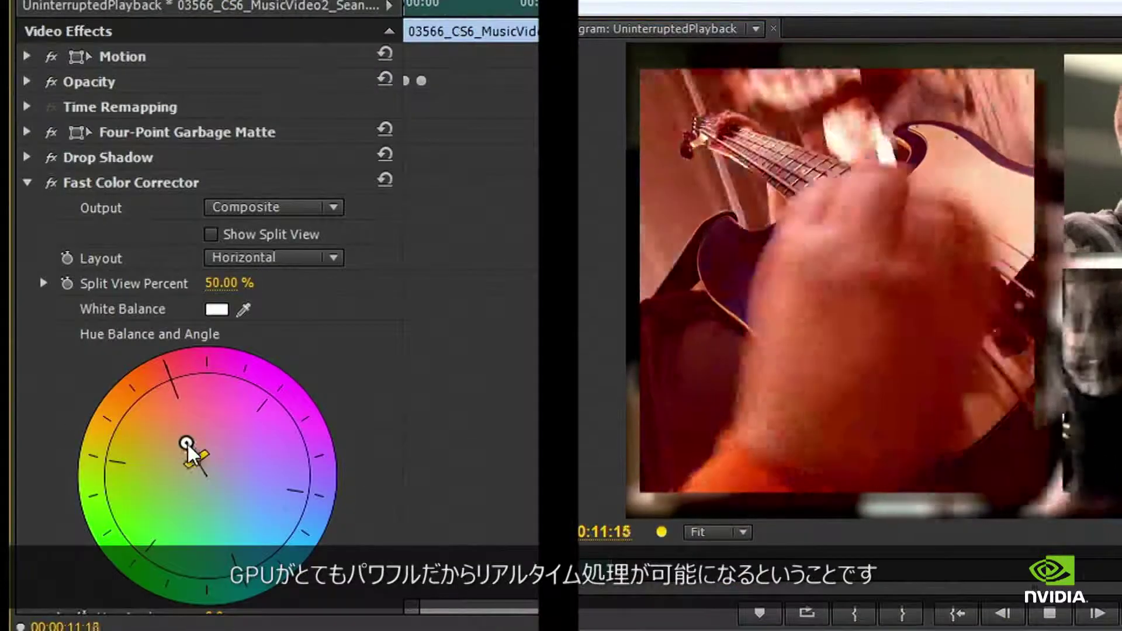
# - Shift the guitar shot's hue balance toward red-orange during GPU playback
pyautogui.moveTo(119, 355); pyautogui.dragTo(103, 339)
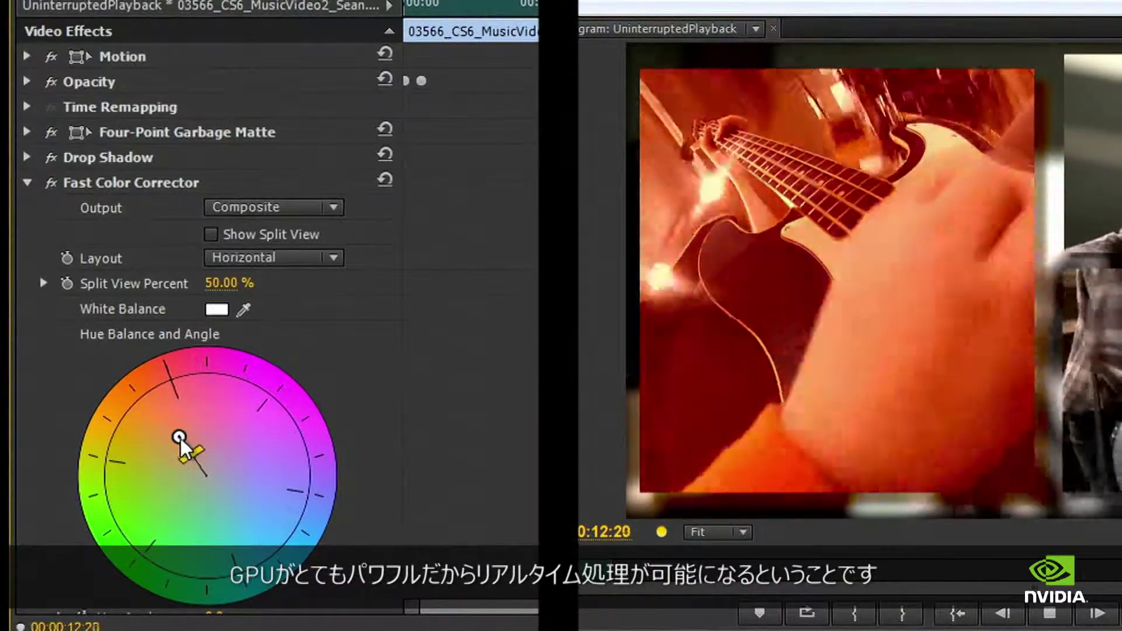
pyautogui.moveTo(159, 425); pyautogui.dragTo(198, 468)
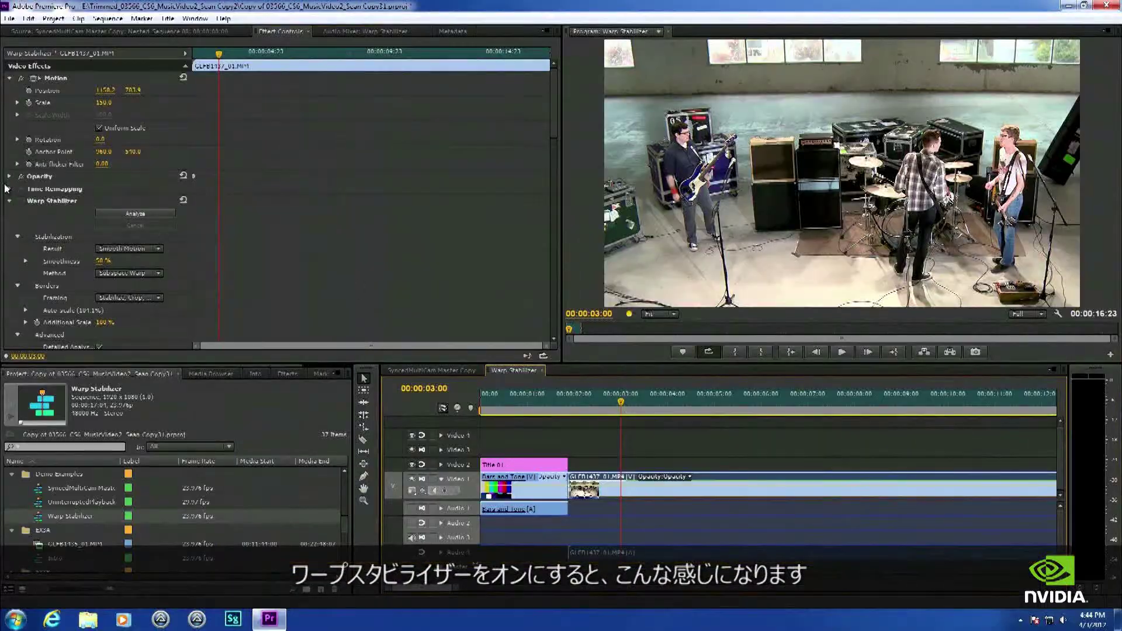
# - Scrub forward and back through the stabilized band clip, then play it from near the start
pyautogui.moveTo(623, 401); pyautogui.dragTo(886, 405)
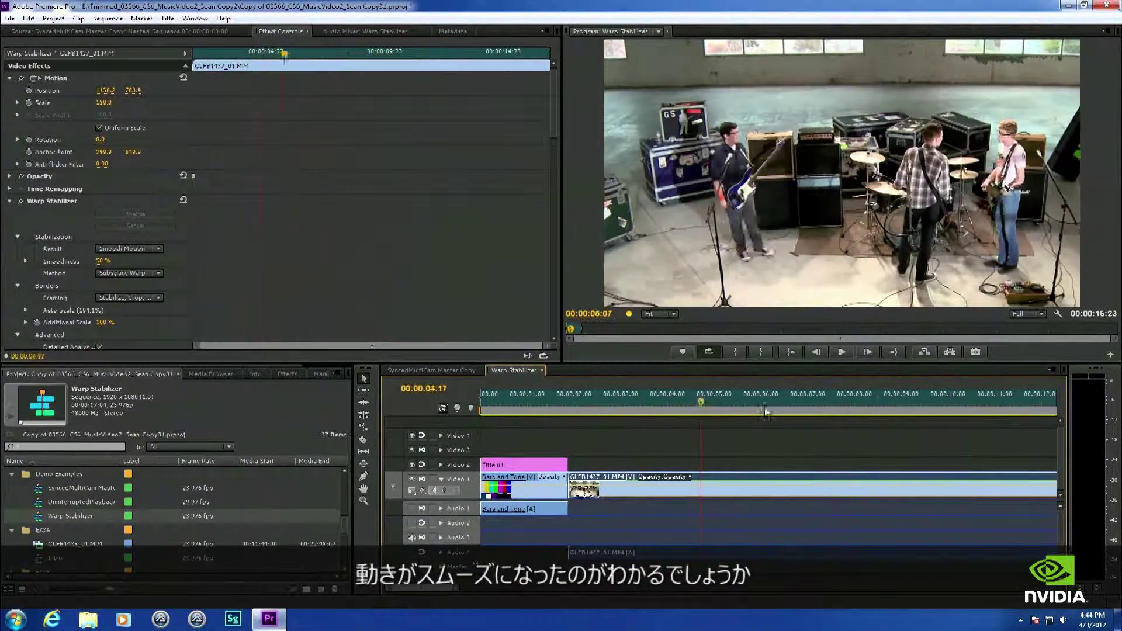
pyautogui.moveTo(748, 408); pyautogui.dragTo(908, 421)
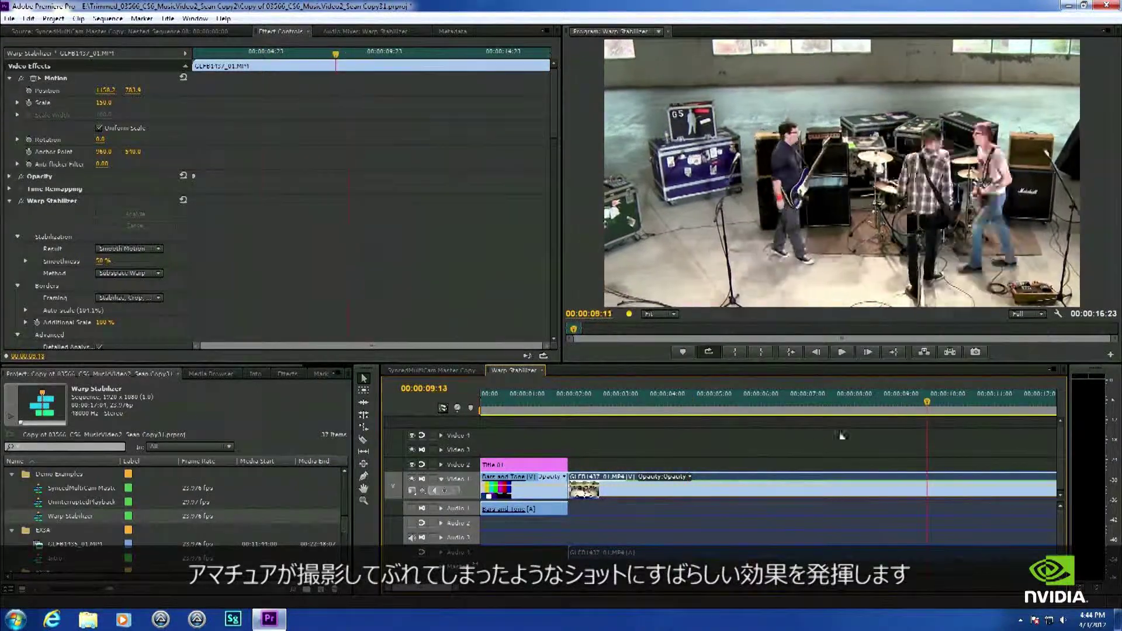
pyautogui.moveTo(881, 453); pyautogui.dragTo(906, 453)
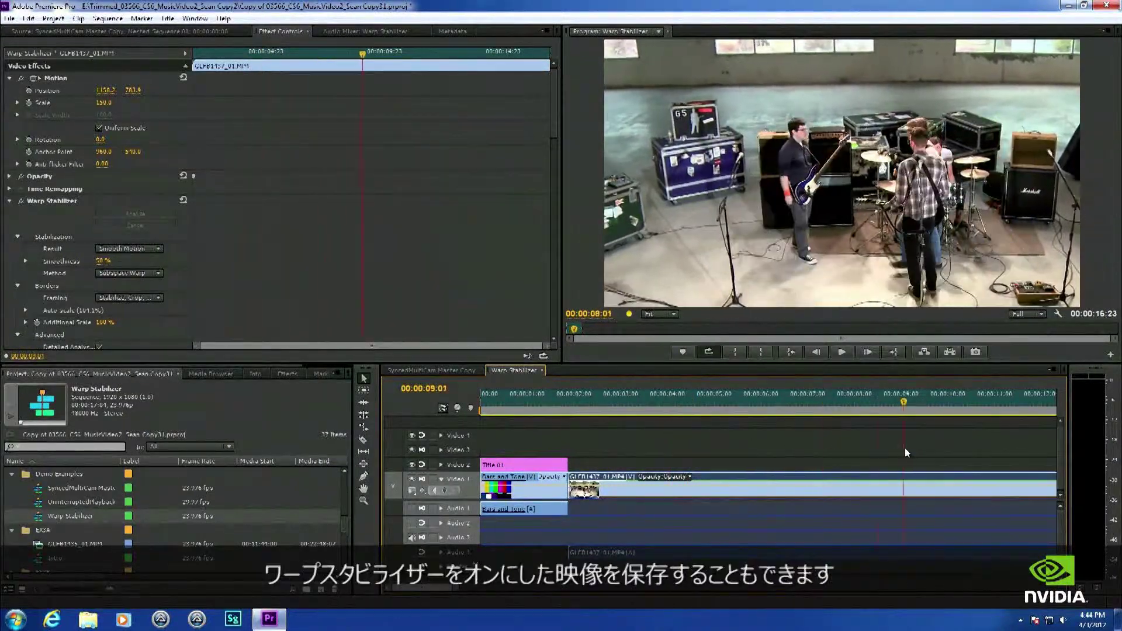
pyautogui.moveTo(672, 441); pyautogui.dragTo(636, 444)
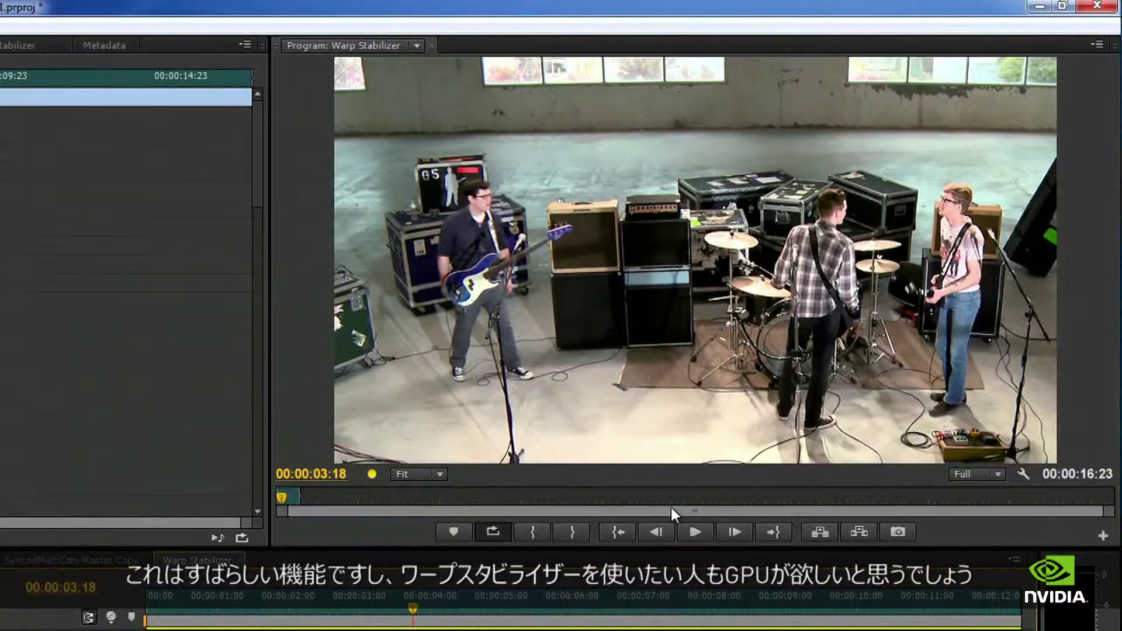
pyautogui.click(696, 534)
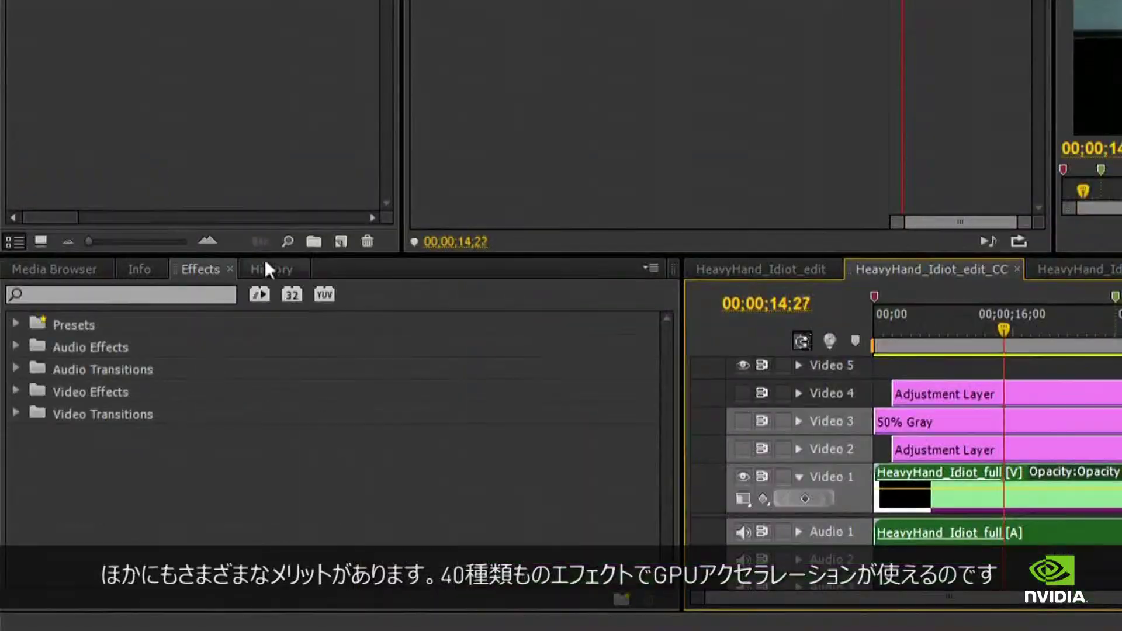
# - Filter the Effects panel to show only GPU-accelerated effects
pyautogui.click(261, 294)
pyautogui.moveTo(670, 352); pyautogui.dragTo(651, 402)
pyautogui.moveTo(655, 421); pyautogui.dragTo(673, 555)
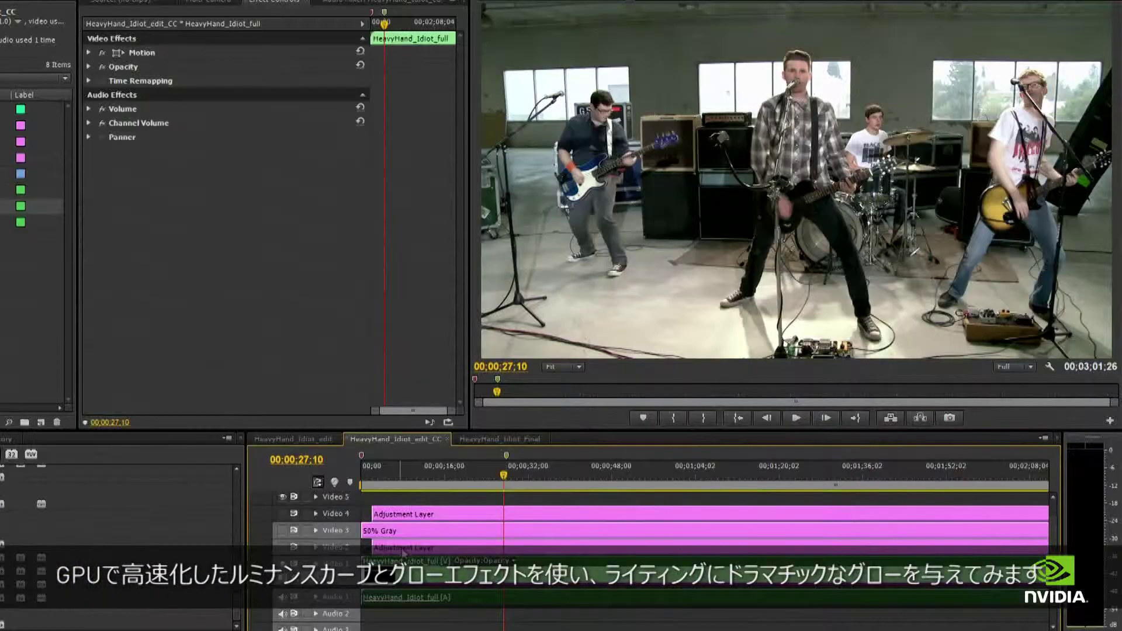
# - Enable the Video 4 adjustment layer and Video 3 50% Gray layer for a grainy high-contrast look
pyautogui.click(403, 550)
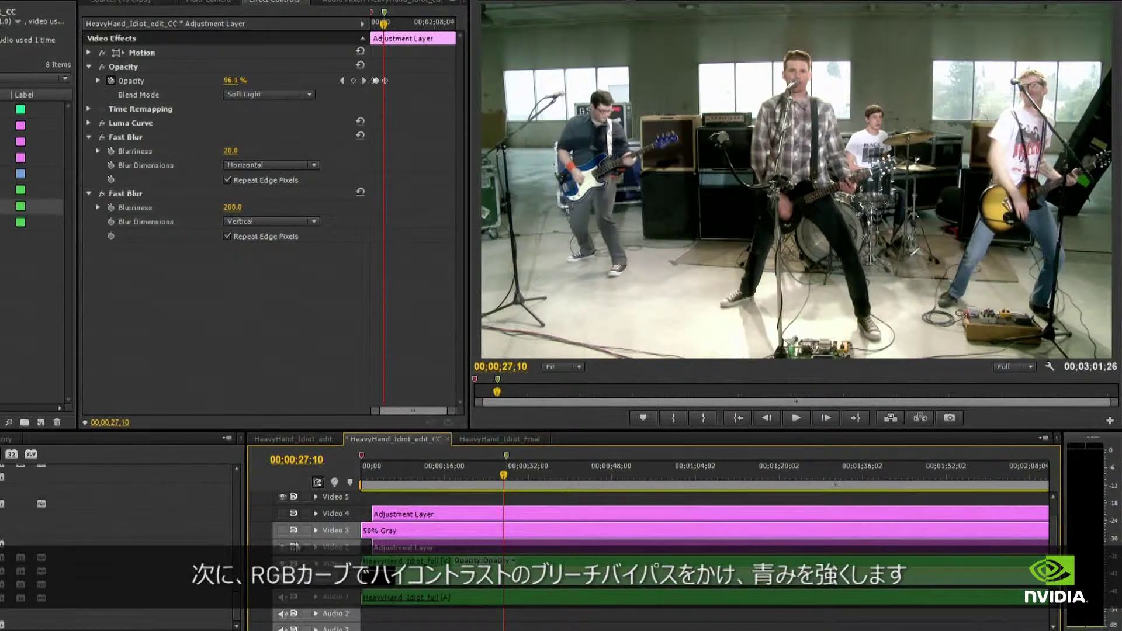
pyautogui.click(455, 515)
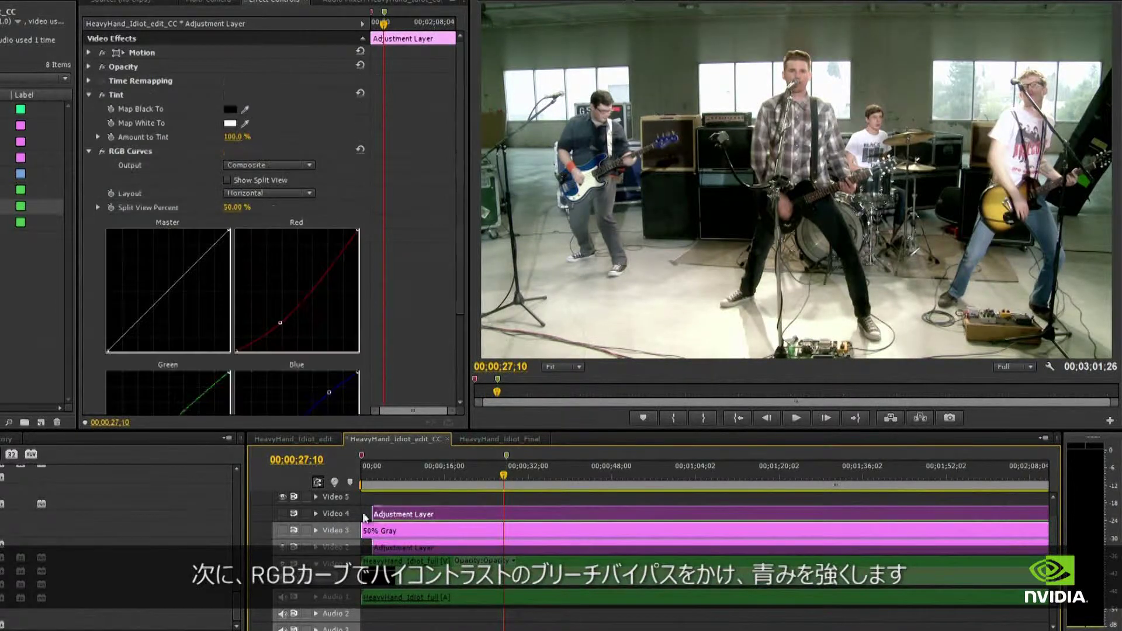
pyautogui.click(283, 514)
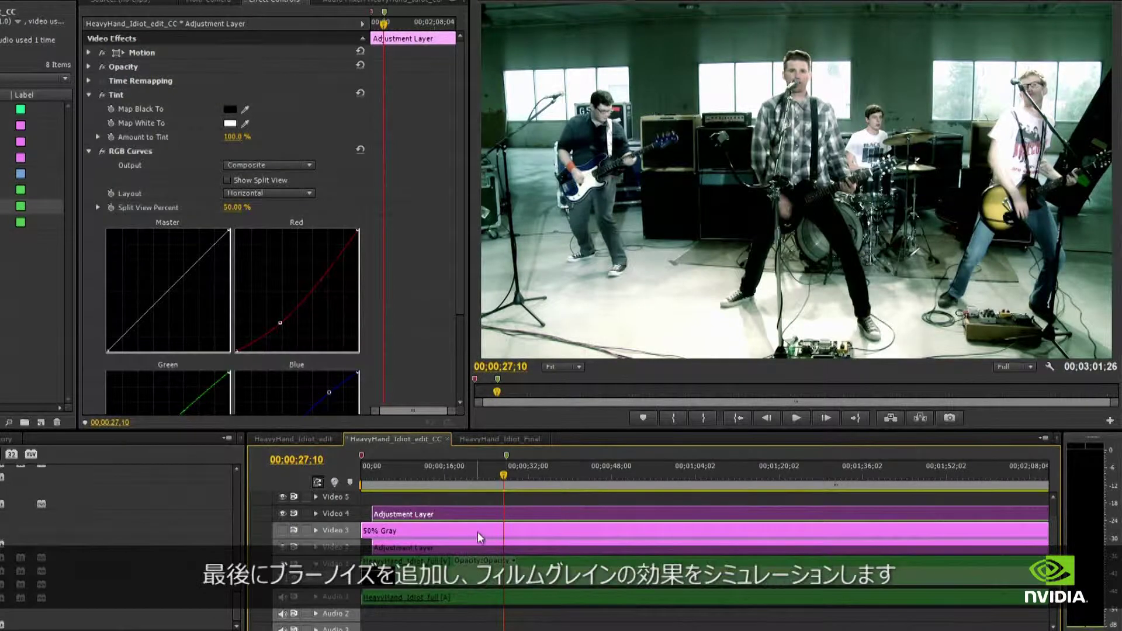
pyautogui.click(478, 531)
pyautogui.click(284, 530)
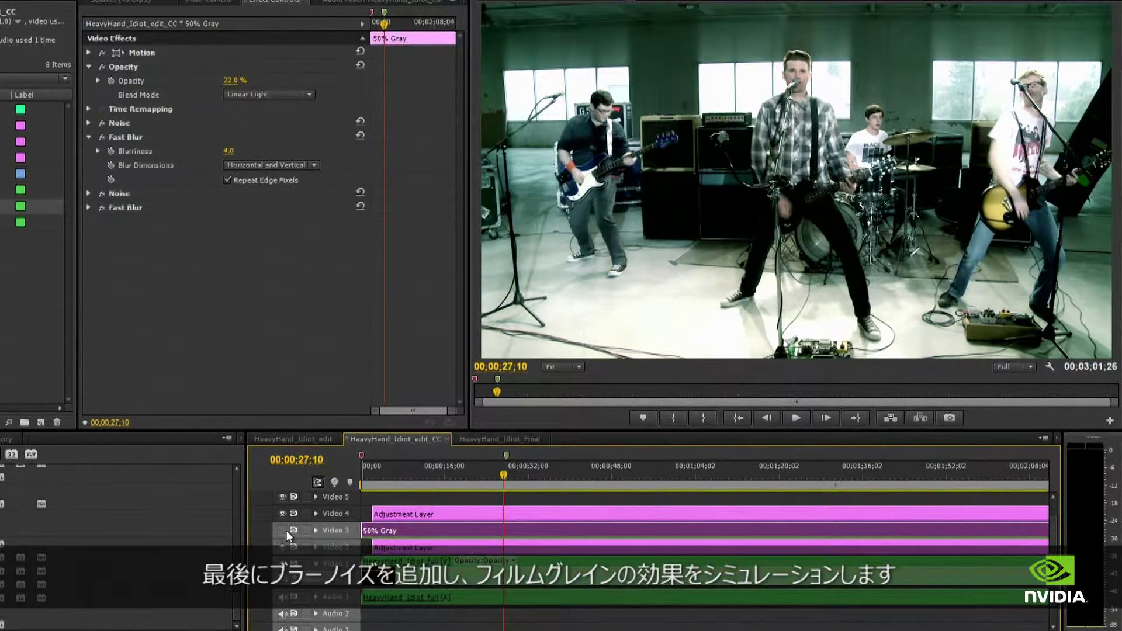